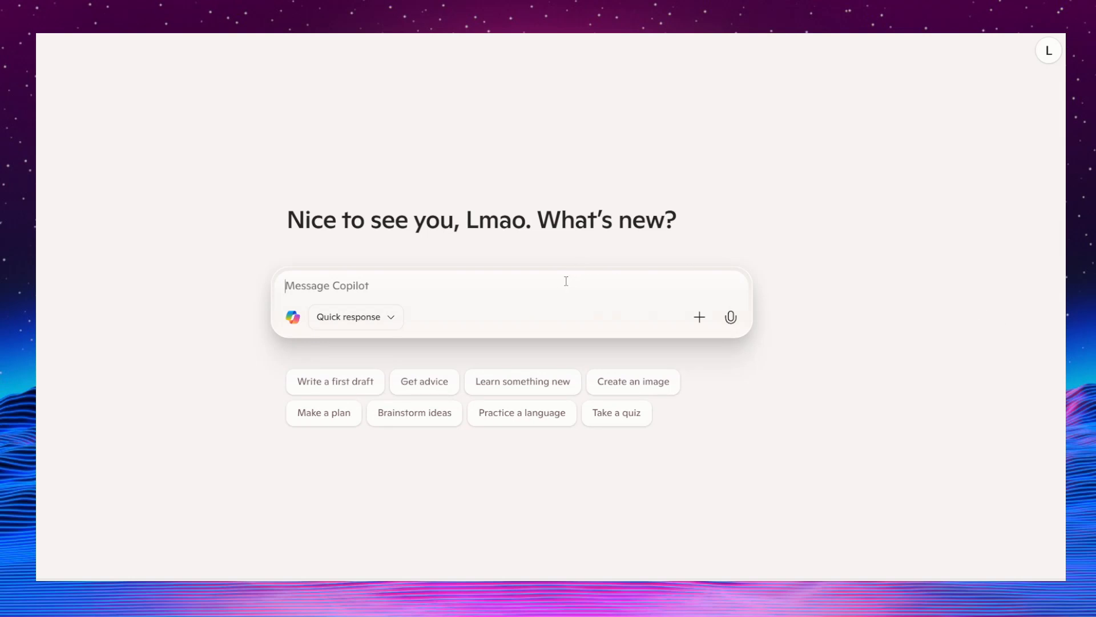
pyautogui.write('can i')
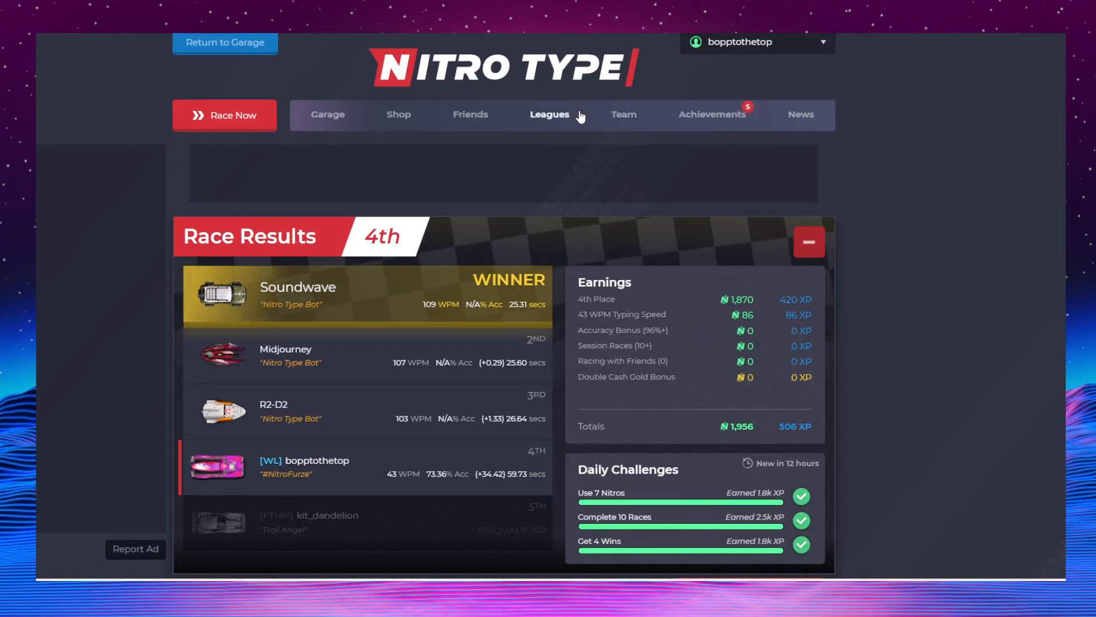
pyautogui.write(' enhancing leagues with animations')
# Ask Copilot how to animate Nitro Type leagues, then specify Tampermonkey to get a glow template.
pyautogui.press('Return')
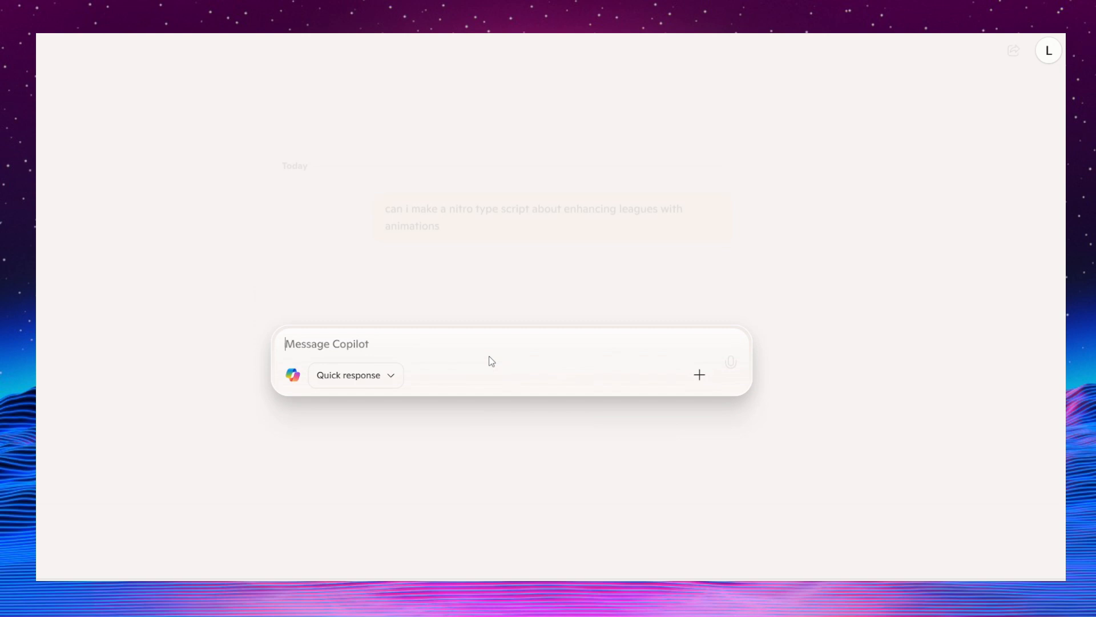
pyautogui.write('using tamp')
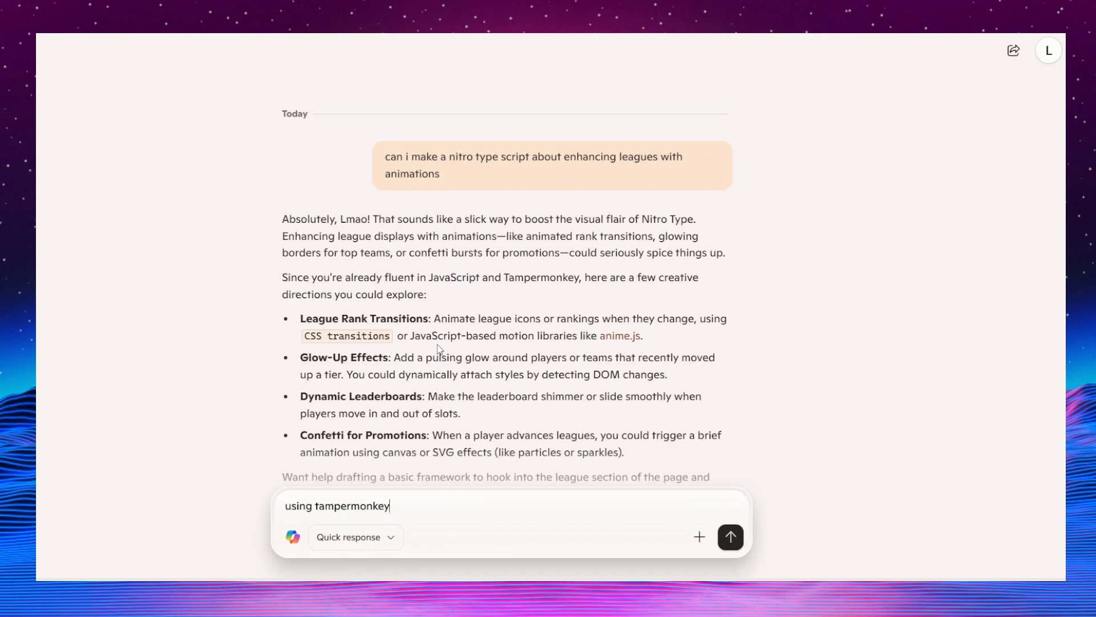
pyautogui.write('ermonkey')
pyautogui.press('Return')
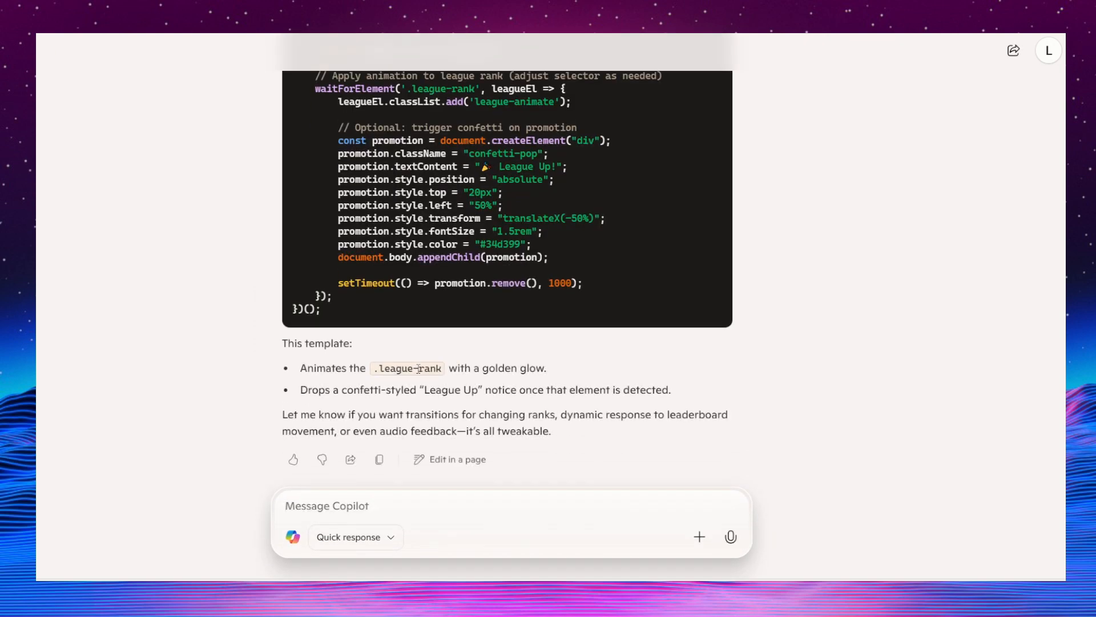
pyautogui.scroll(10, 437, 370)
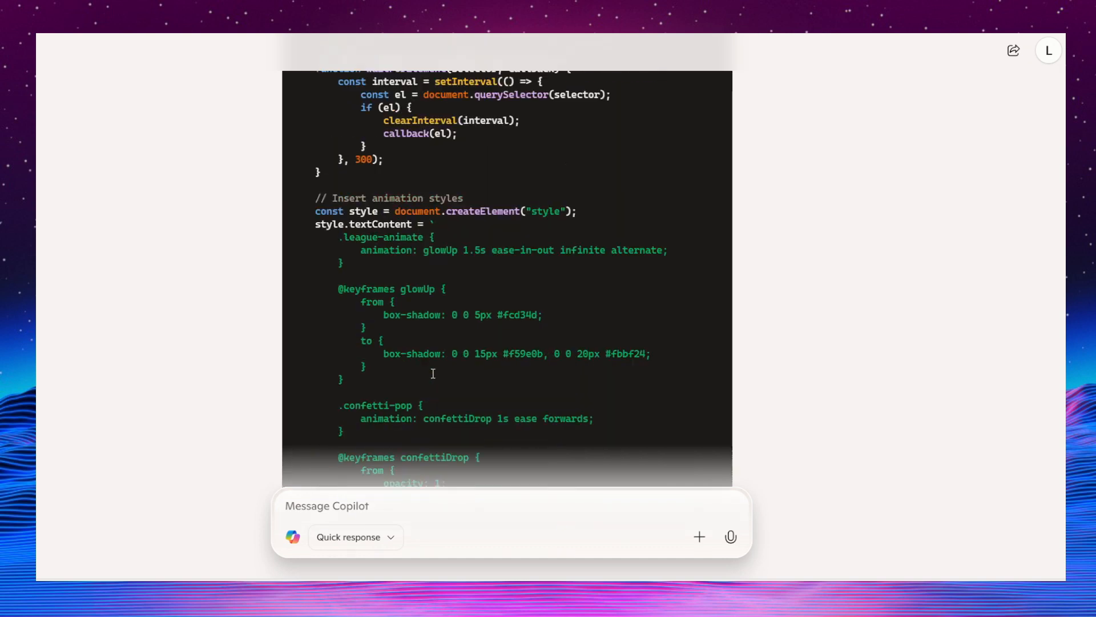
pyautogui.scroll(8, 437, 370)
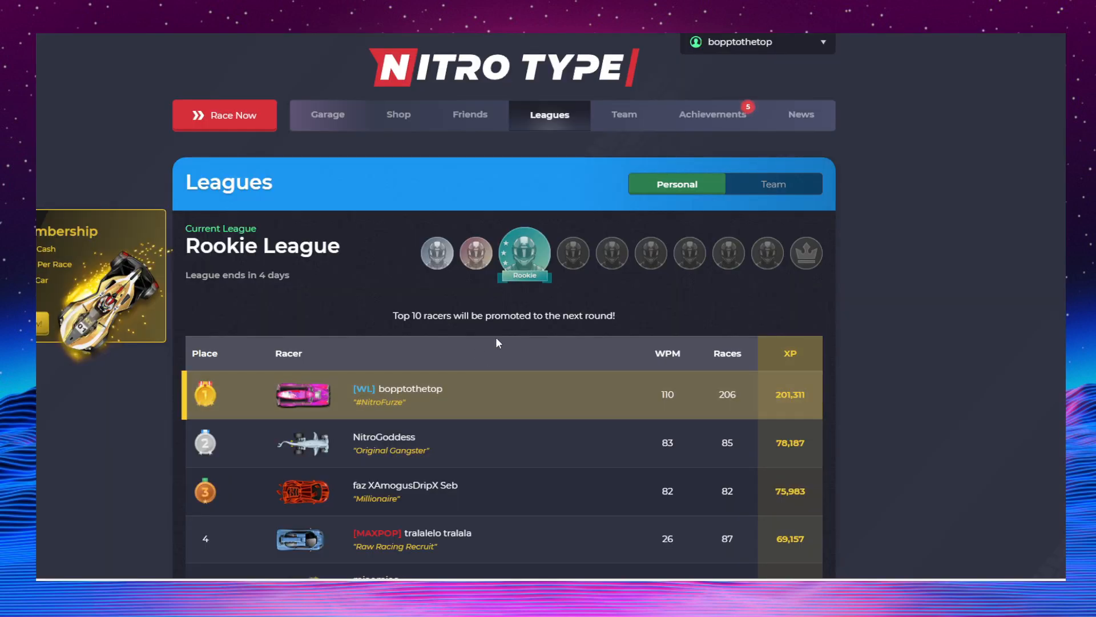
# Inspect the player's own standings row in DevTools and grab the tr.table-row.is-self node.
pyautogui.press('F12')
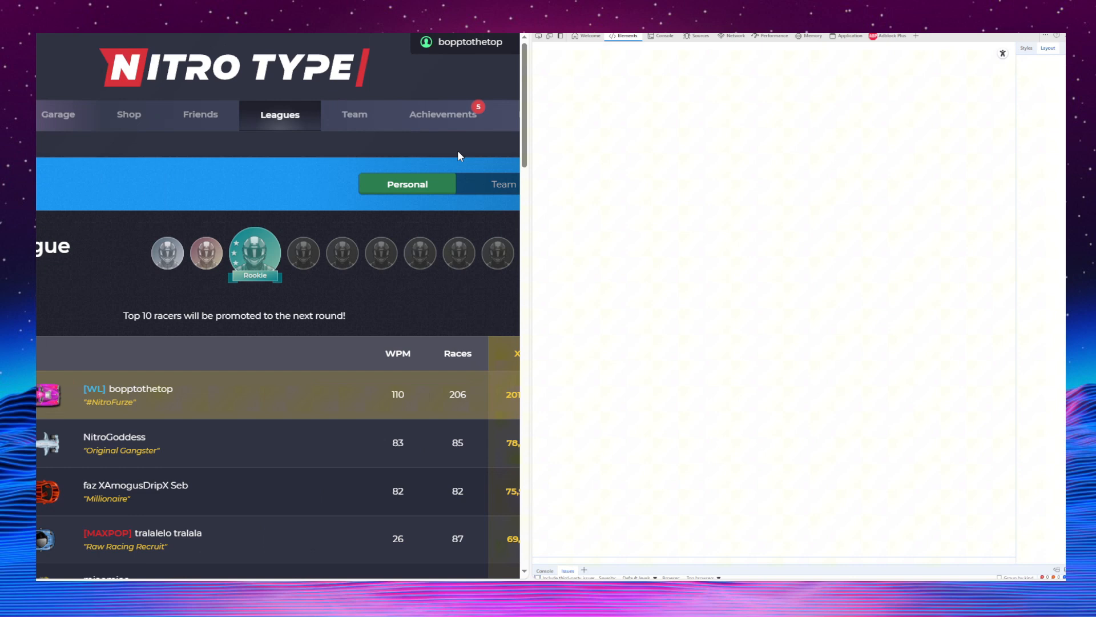
pyautogui.click(540, 39)
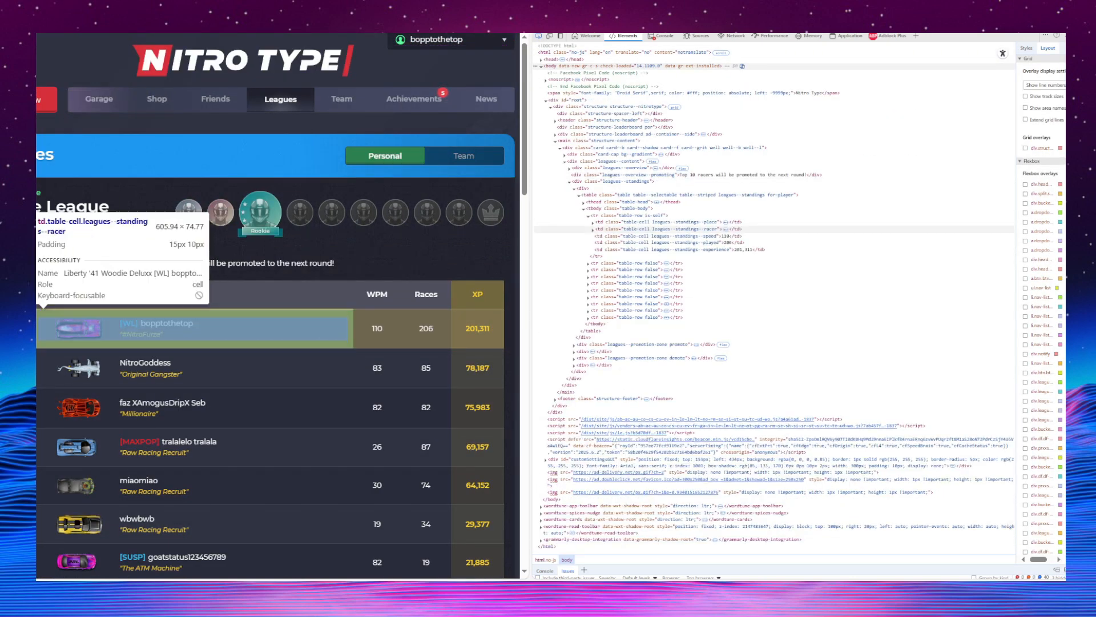
pyautogui.click(77, 329)
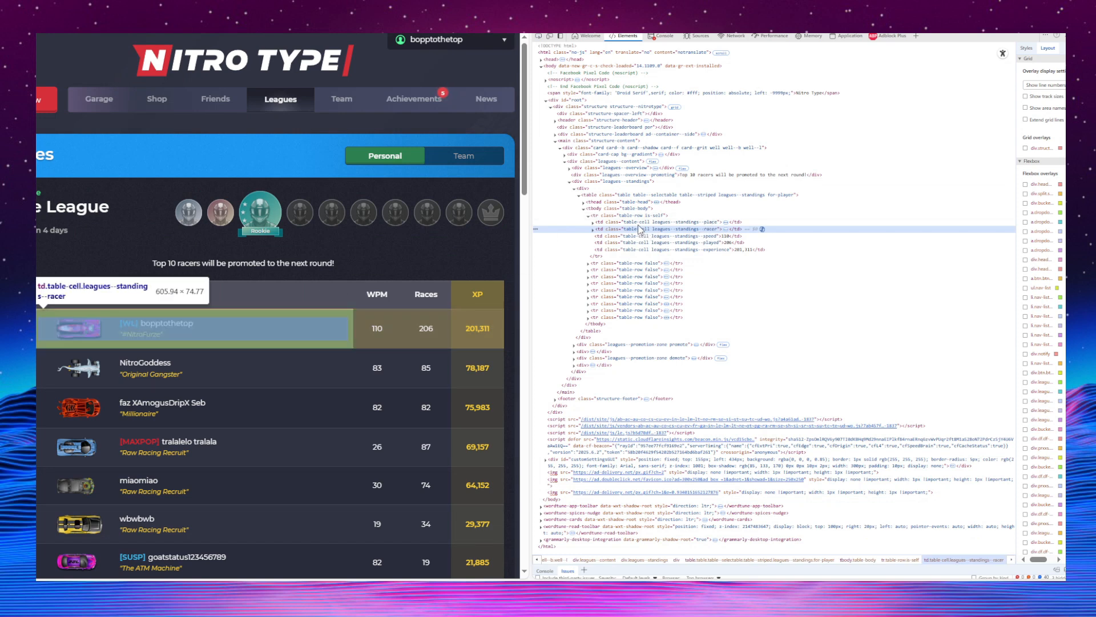
pyautogui.click(590, 215)
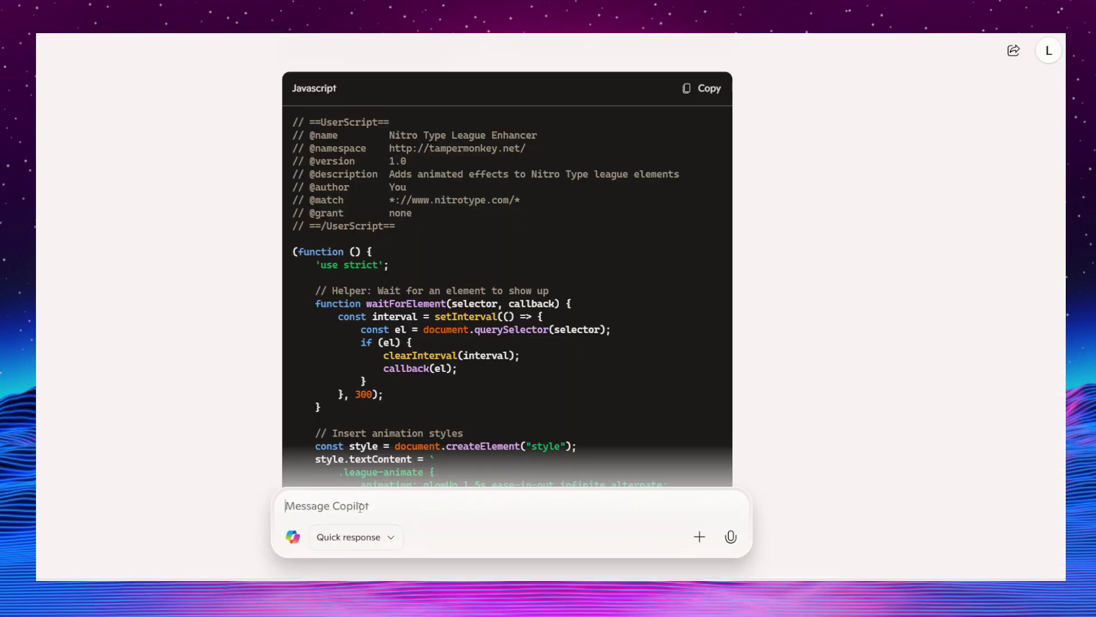
# Send the row markup to Copilot and request a complete Tampermonkey script, then return to Nitro Type.
pyautogui.write('<tr class="table-row is-self"><td class="table-cell leagues--standings--place"><div class="leagues--standings--place-indicator"><img src="/dist/site/images/medals/gold-sm.png" alt="1"></div></td><td class="table-cell leagues--standings--racer"><div class="bucket leagues--standings--activity "><div class="racing-indicator tooltip tooltip--a tooltip--left" data-ttcopy="This player is not currently racing."><div></div></div><div class="bucket-media bucket-media--w90"><img alt="Liberty \'41 Woodie Deluxx" src="/cars/painted/83_small_1_300.png" class="img--noMax db"></div><div class="bucket-content"><div class="df df--align-center"><div class="prxxs df df--align-center player-name--container" title="bopptothetop"><a href="/team/WL" class="player-name--tag link link--bare  mrxxs twb" style="color: rgb(64, 184, 234);">[WL]</a><span class="type-ellip  tss"> bopptothetop </span></div></div><div class="tsi tc-lemon tsxs">"#NitroFurze"</div></div></div></td><td class="table-cell leagues--standings--speed">110</td><td class="table-cell leagues--standings--played">206</td><td class="table-cell leagues--standings--experience">201,311</td></tr>')
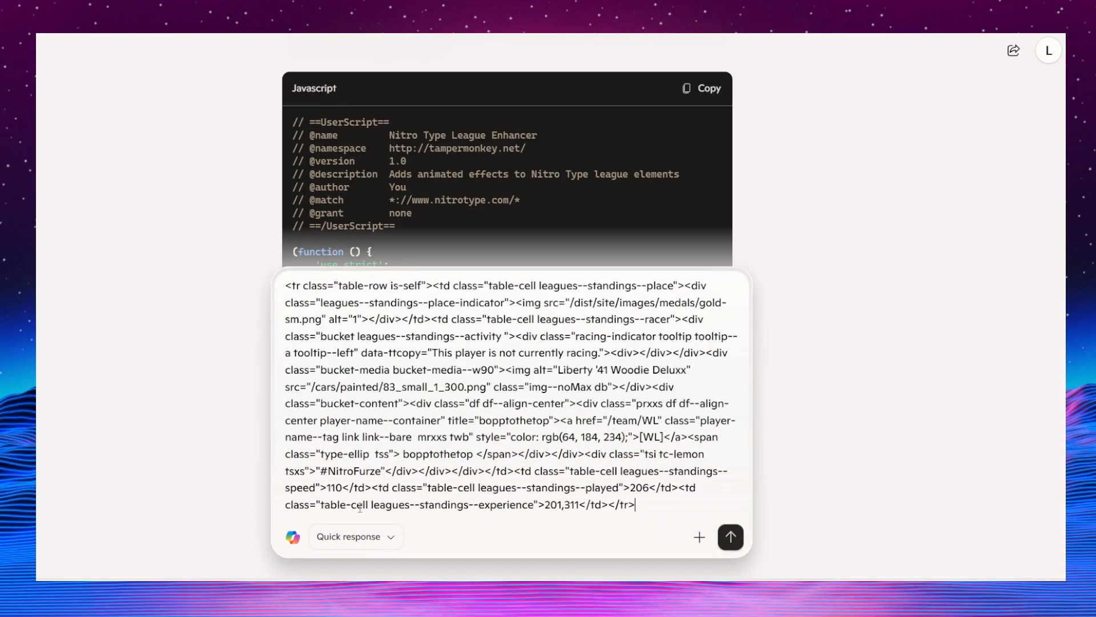
pyautogui.press('Return')
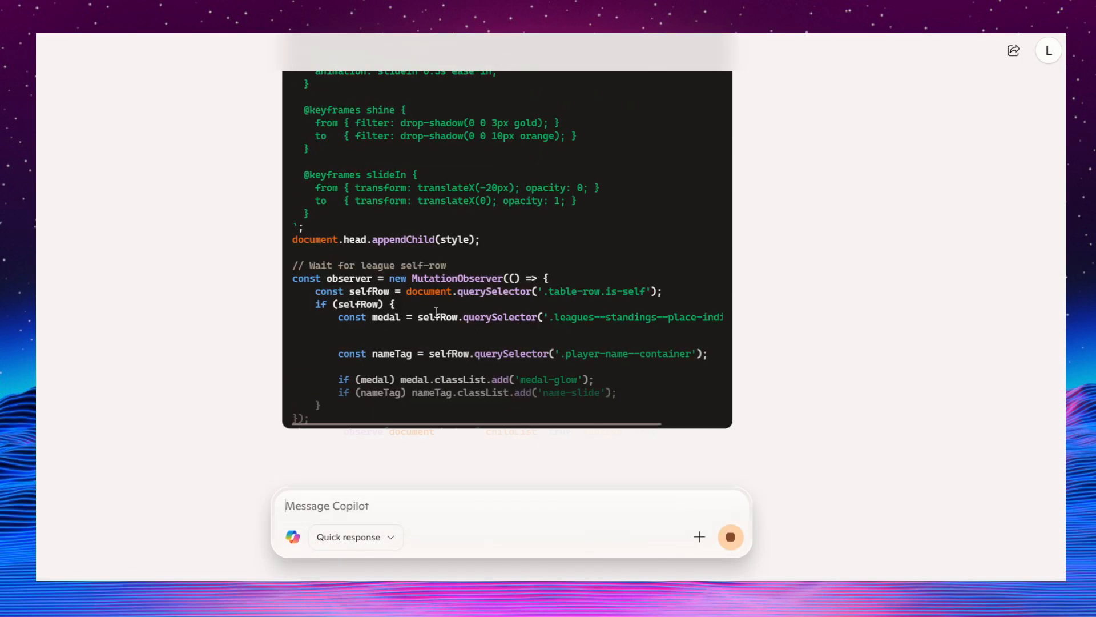
pyautogui.scroll(3, 407, 227)
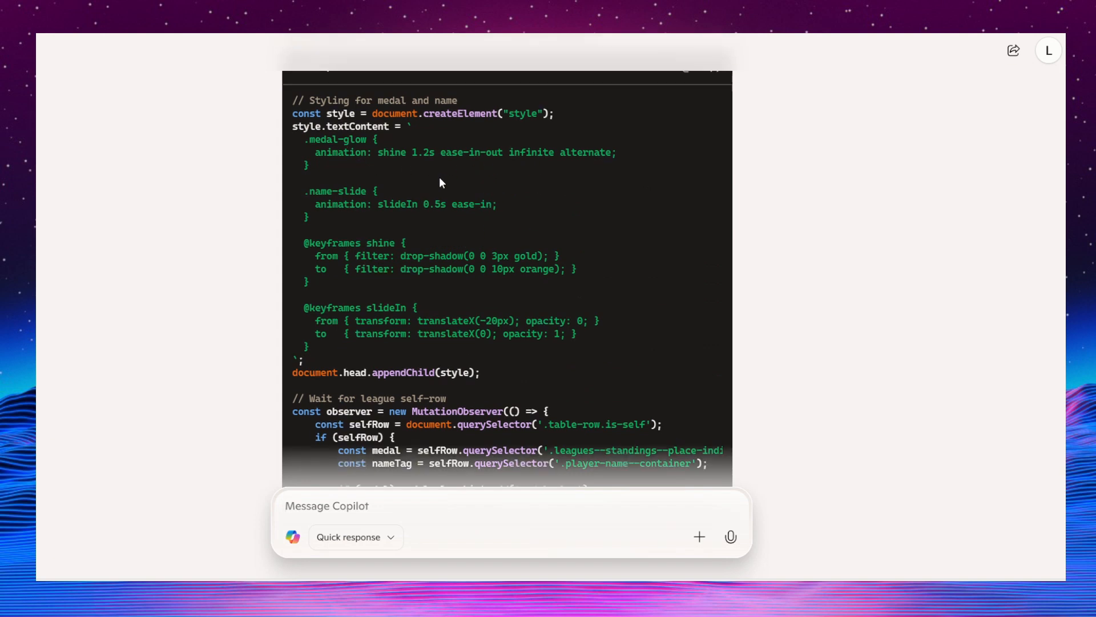
pyautogui.scroll(8, 489, 185)
pyautogui.click(478, 506)
pyautogui.write('make it a tampermonkey scr')
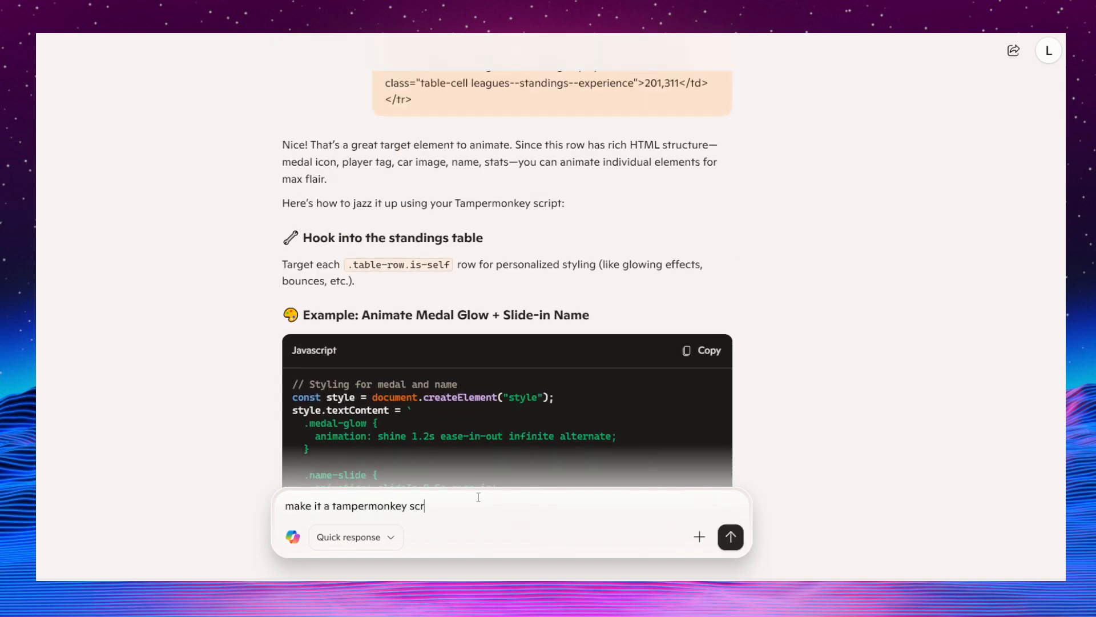
pyautogui.write('ipt')
pyautogui.press('Return')
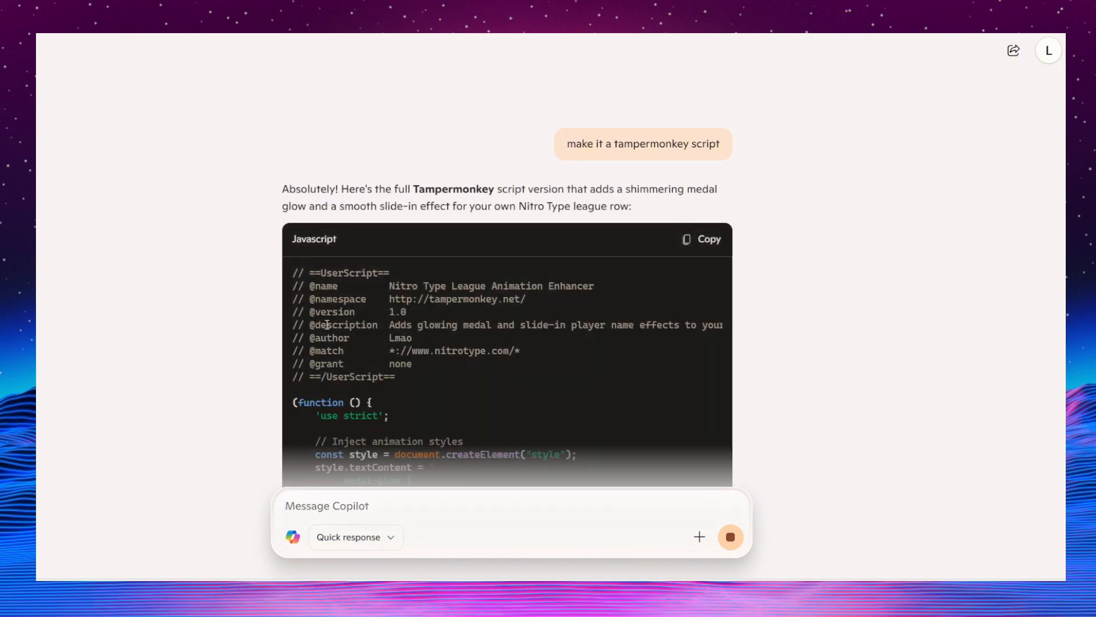
pyautogui.scroll(-5, 590, 319)
pyautogui.scroll(-5, 430, 198)
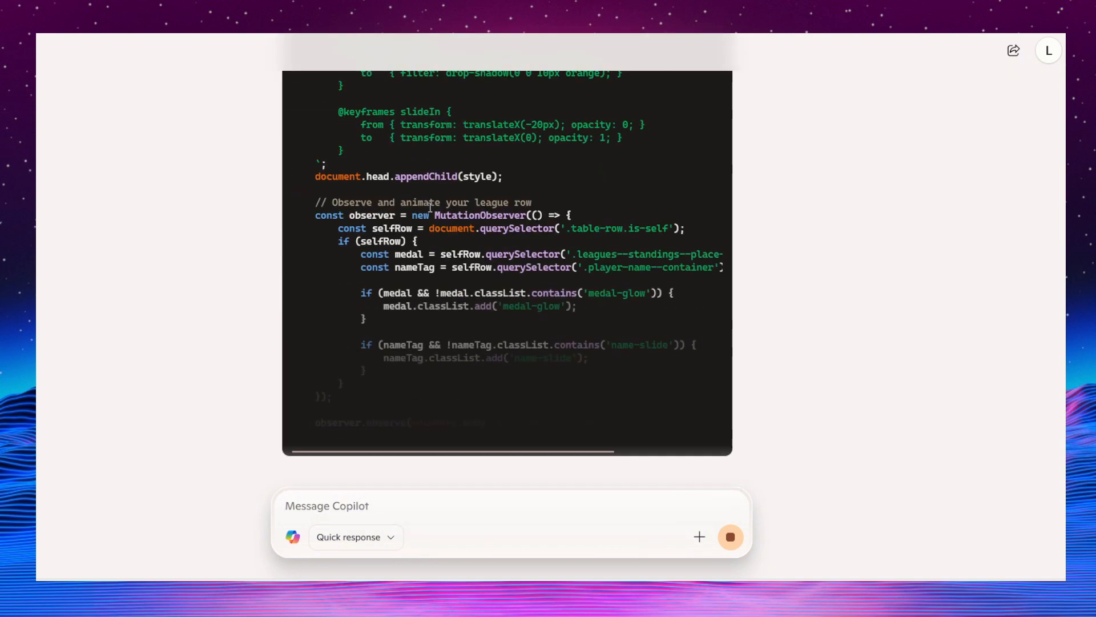
pyautogui.hotkey('alt', 'Tab')
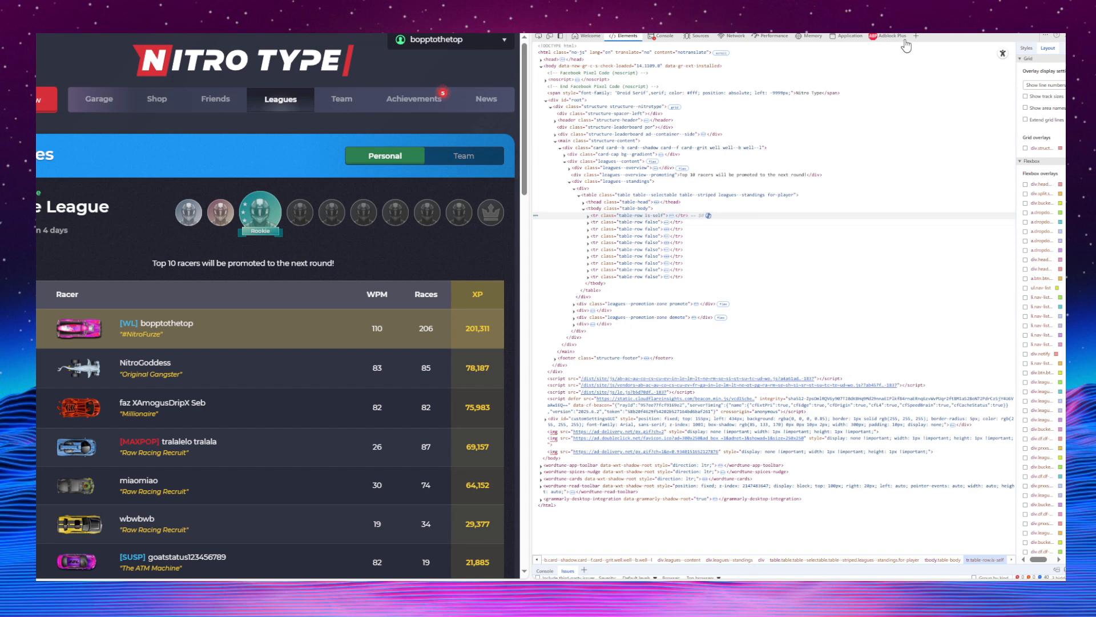
# Replace the existing Tampermonkey script with the League Animation Enhancer code and save it.
pyautogui.hotkey('alt', 'Tab')
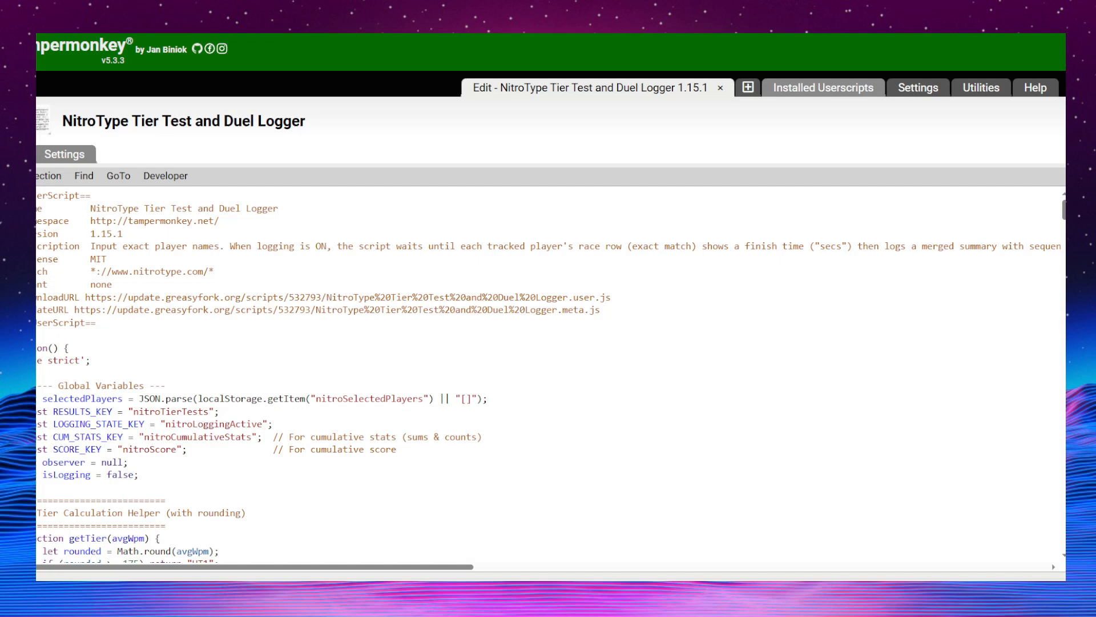
pyautogui.hotkey('ctrl', 'a')
pyautogui.hotkey('ctrl', 'v')
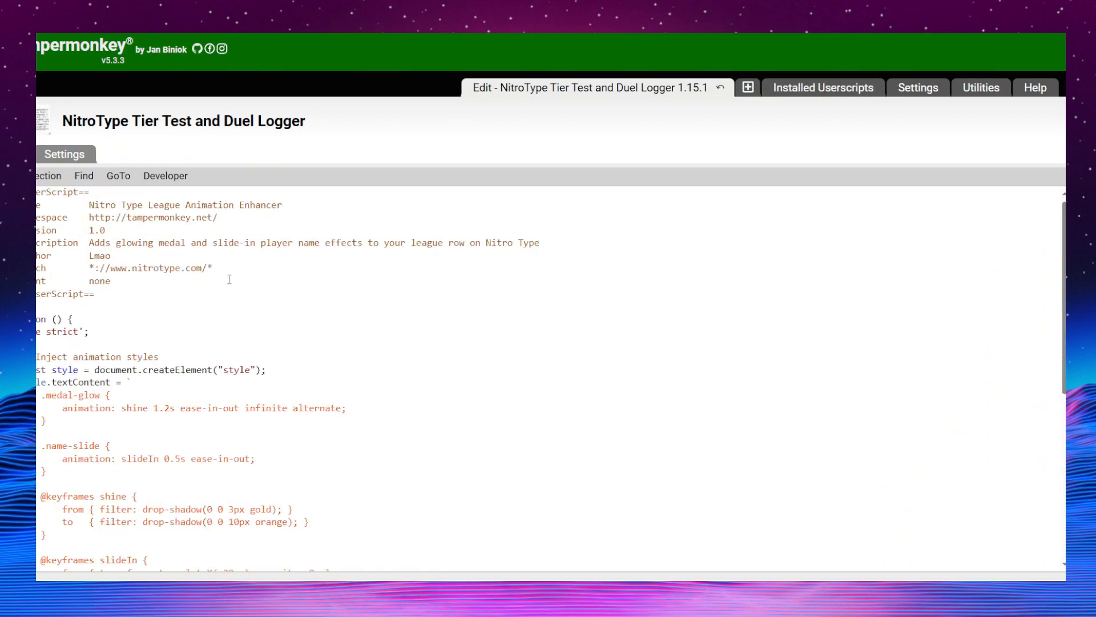
pyautogui.hotkey('ctrl', 's')
pyautogui.hotkey('alt', 'Tab')
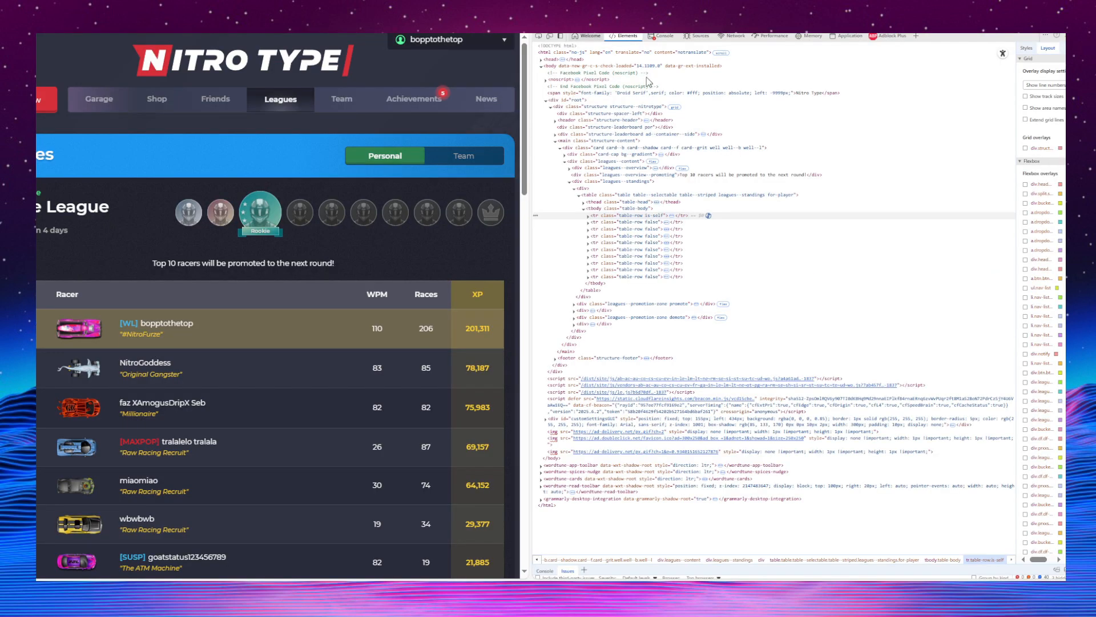
# Reload the Leagues page to run the script and inspect the standings rows again.
pyautogui.press('F5')
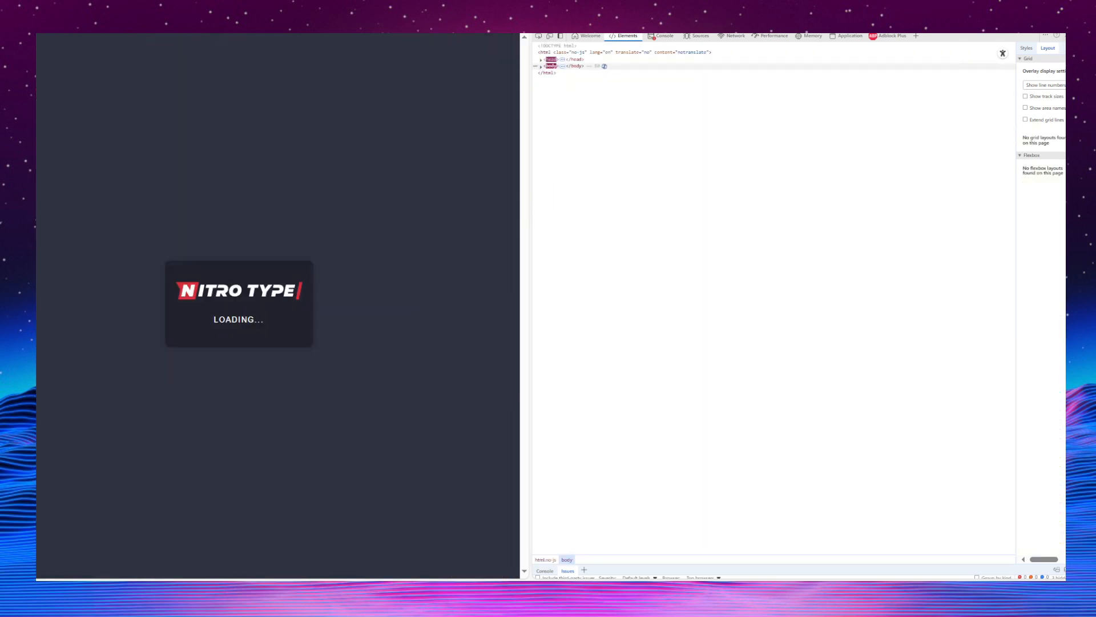
pyautogui.press('F12')
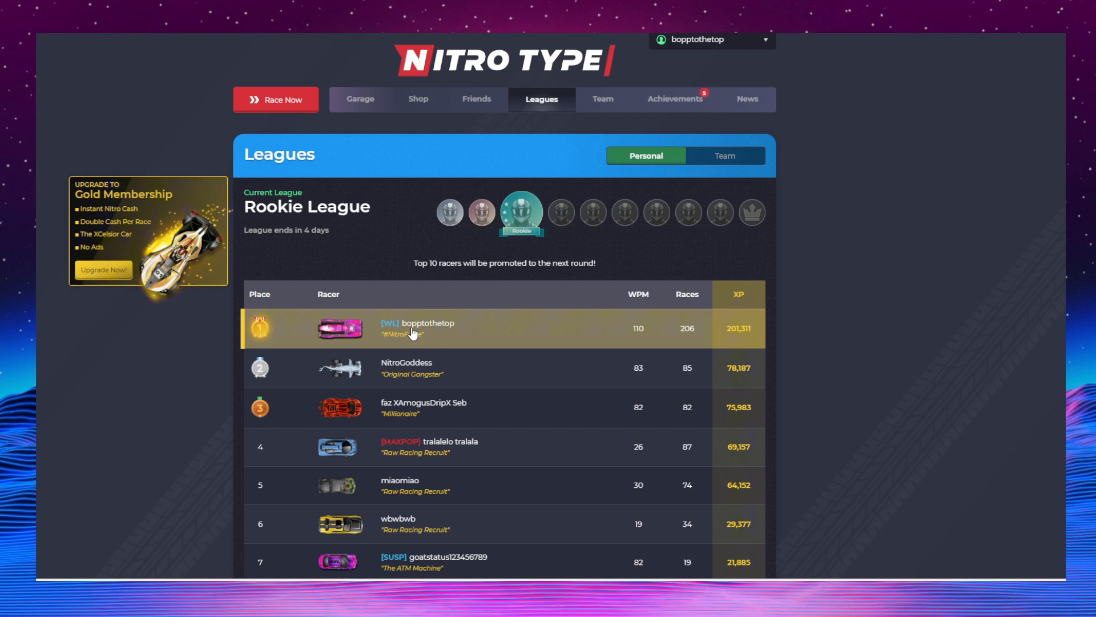
pyautogui.press('F12')
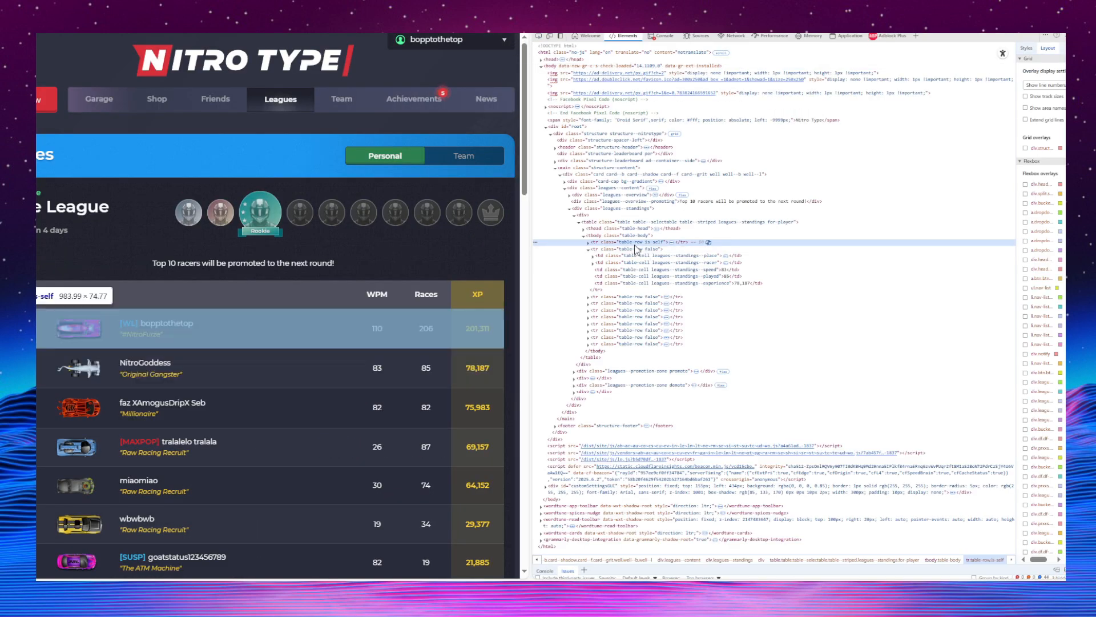
pyautogui.click(639, 249)
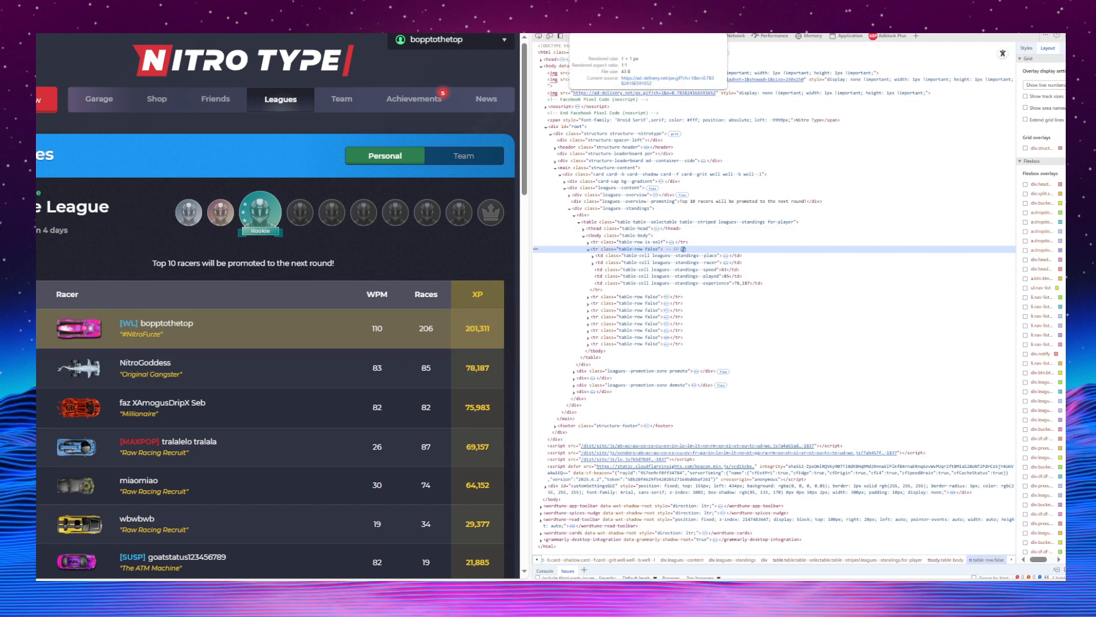
# Save the userscript again in Tampermonkey and cycle back through the tabs.
pyautogui.hotkey('ctrl', 'Tab')
pyautogui.hotkey('ctrl', 's')
pyautogui.hotkey('ctrl', 'Tab')
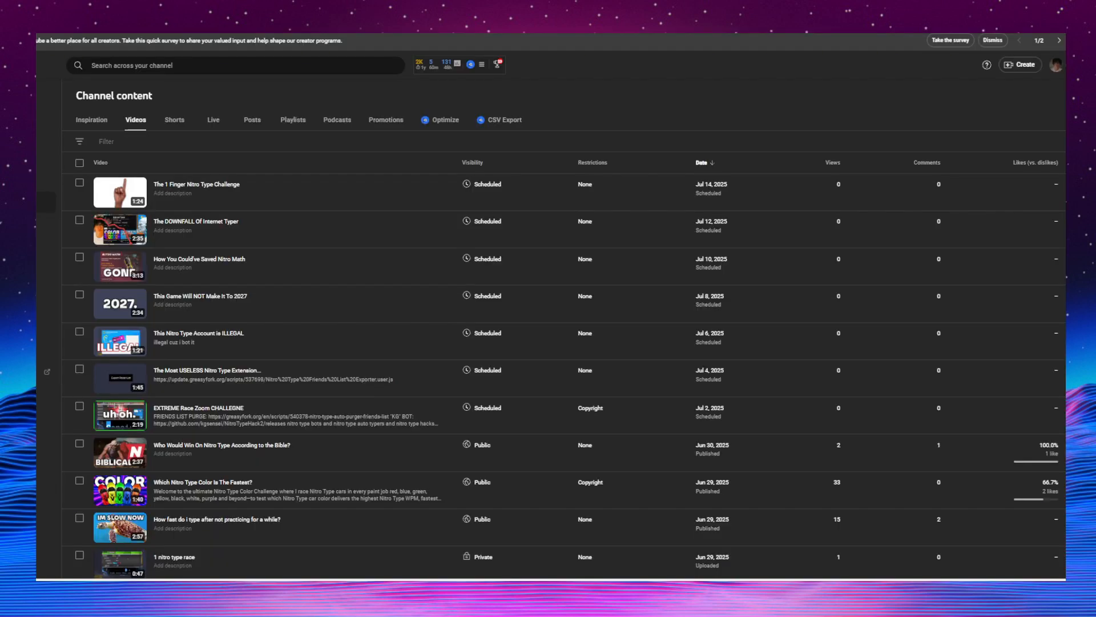
pyautogui.hotkey('ctrl', 'Tab')
pyautogui.press('F12')
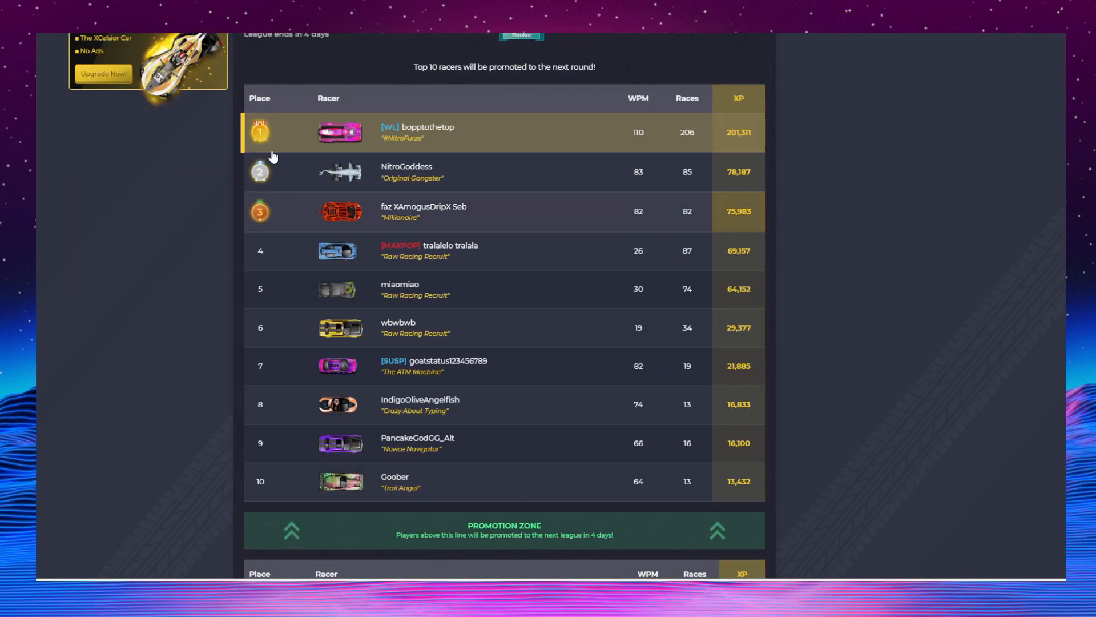
pyautogui.scroll(-1, 332, 279)
pyautogui.scroll(-2, 332, 279)
pyautogui.scroll(8, 332, 279)
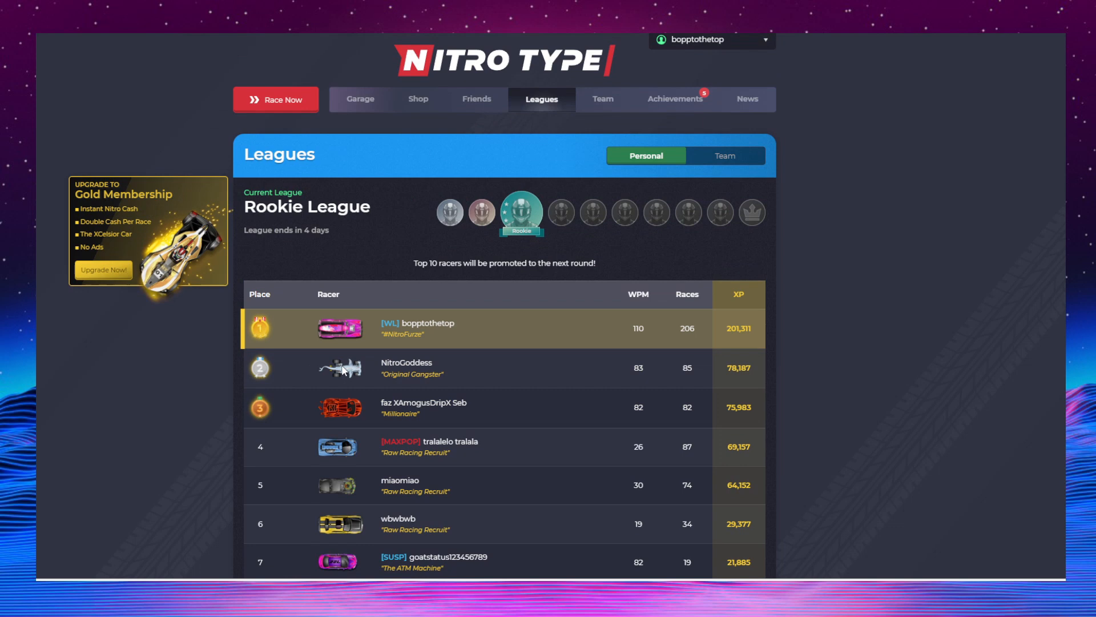
pyautogui.scroll(-1, 355, 373)
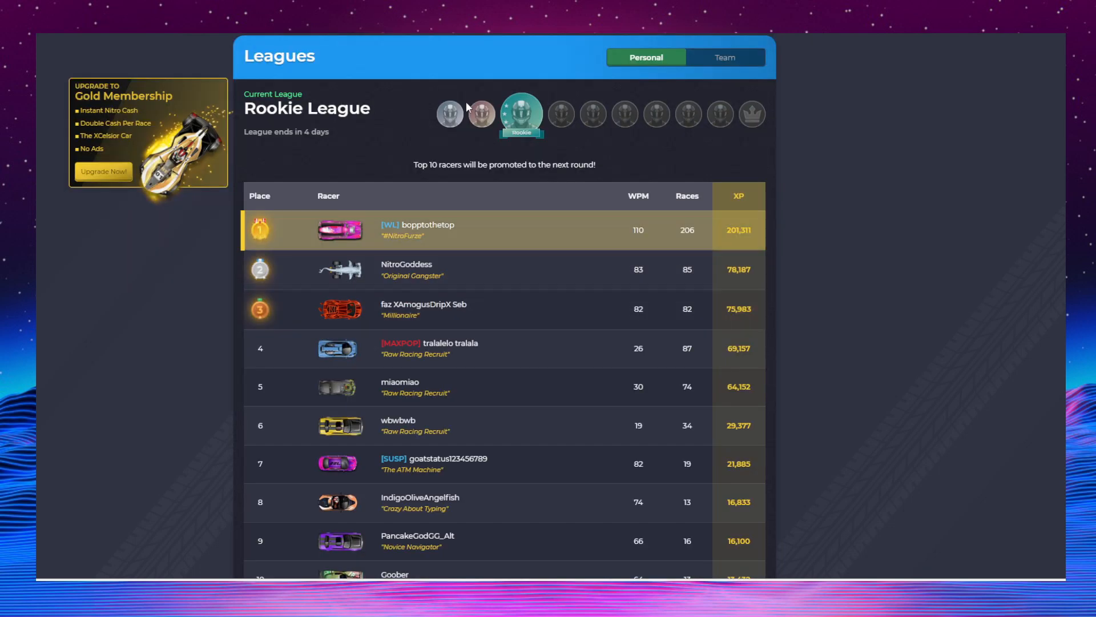